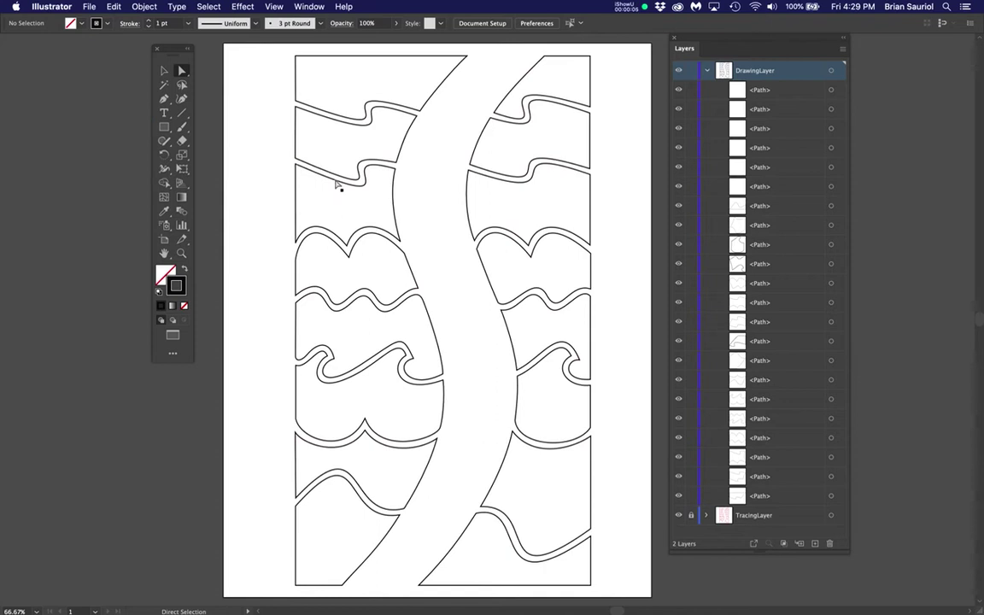
- Step down through the listed paths in the Layers panel, highlighting each in turn
drag(705, 47, 699, 41)
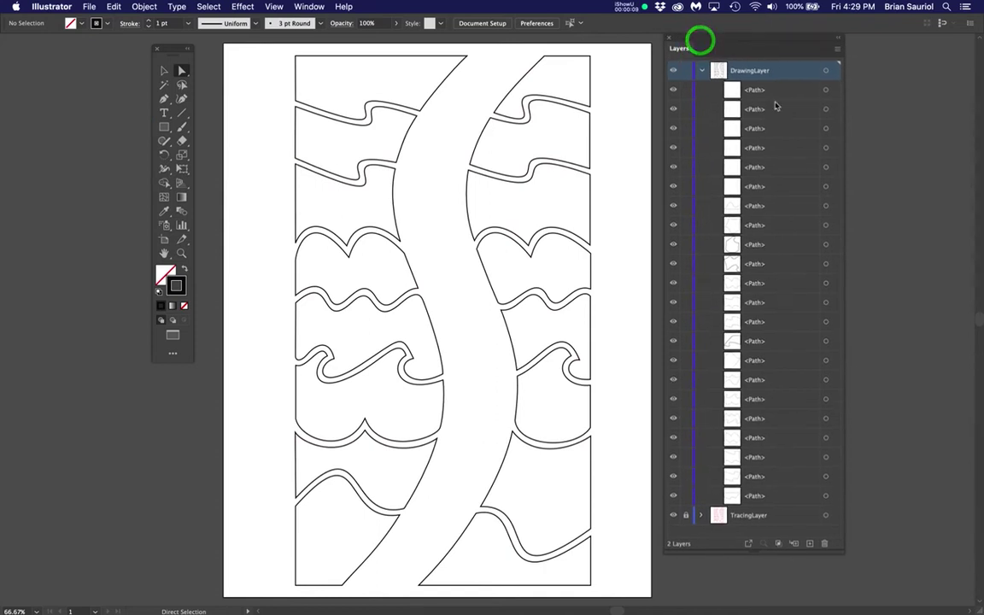
drag(699, 42, 701, 39)
click(787, 70)
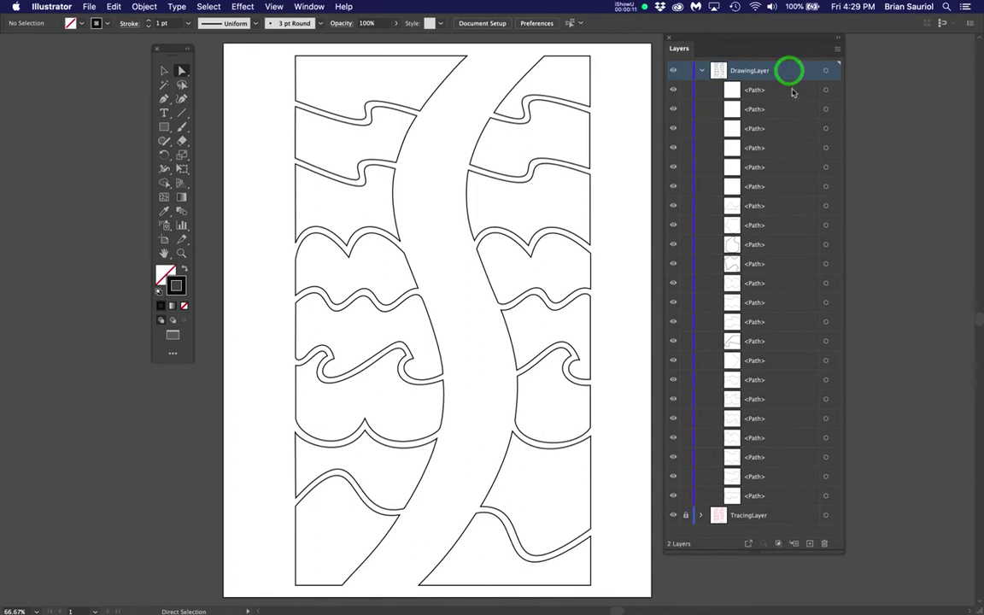
click(792, 89)
click(791, 109)
click(791, 129)
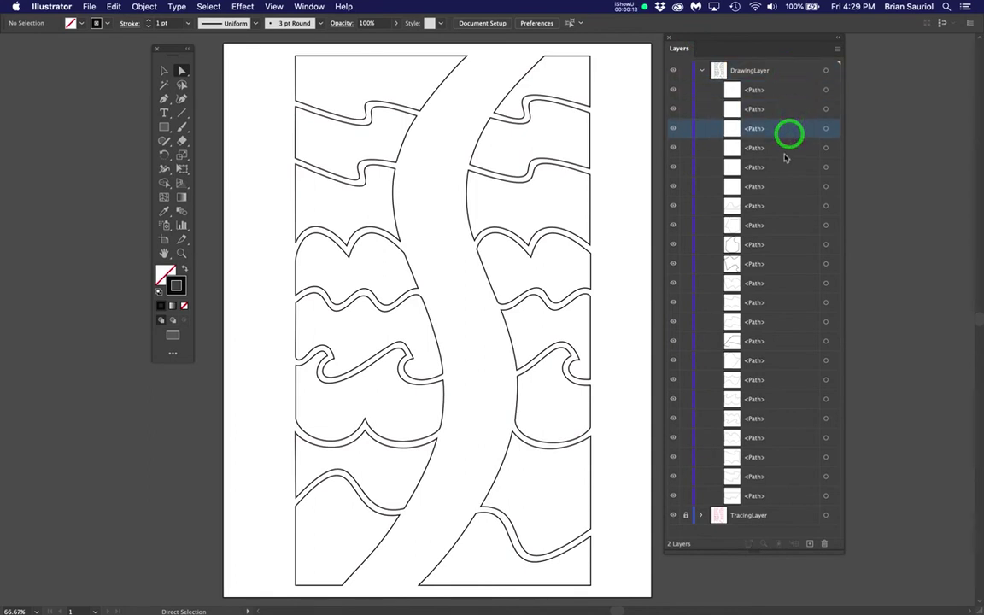
click(783, 149)
click(783, 177)
click(784, 207)
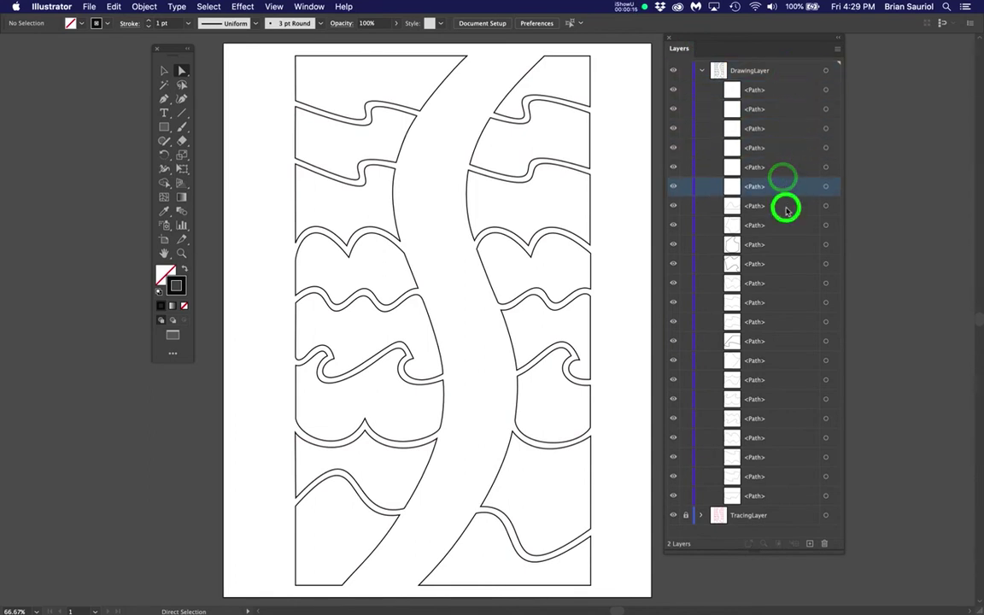
click(785, 233)
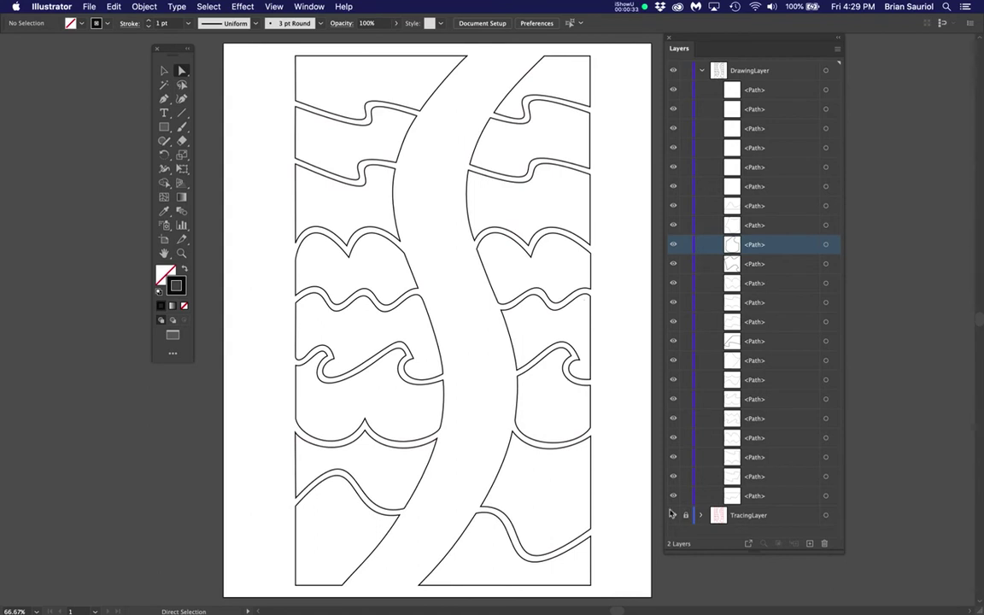
- Show the anchors of the left-column pieces from the top down to the wavy piece
click(440, 85)
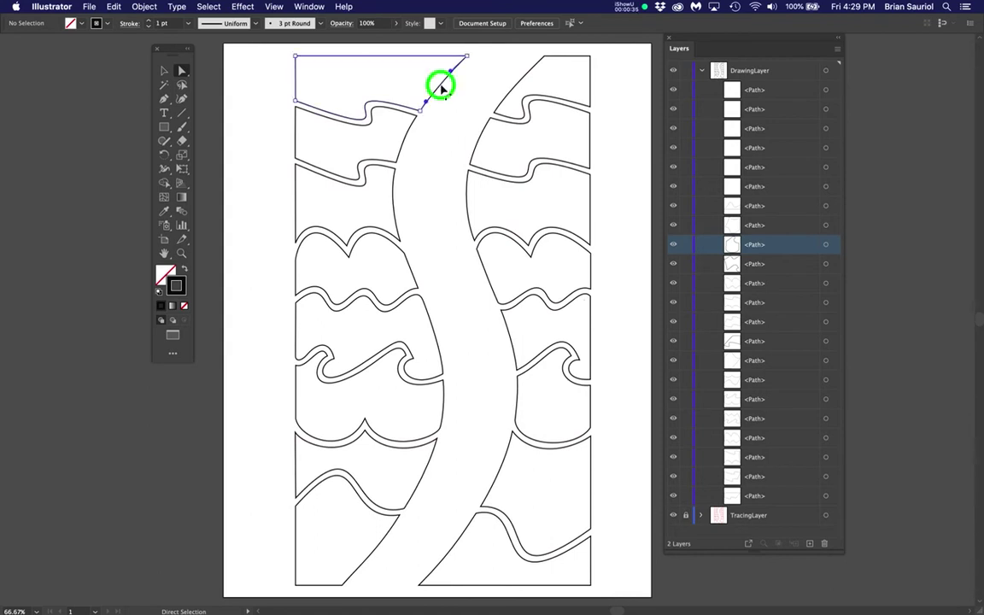
click(401, 142)
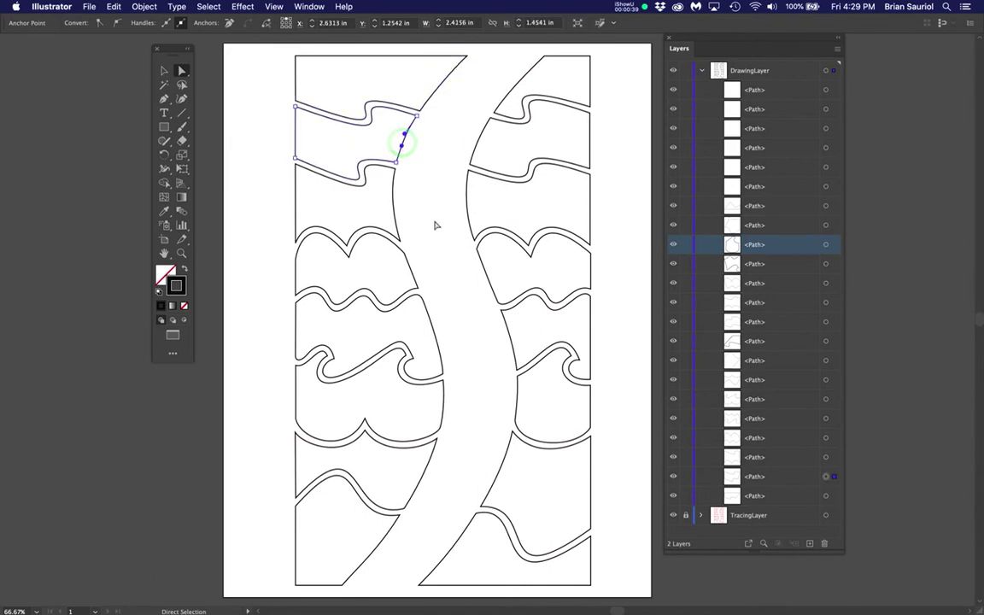
click(392, 199)
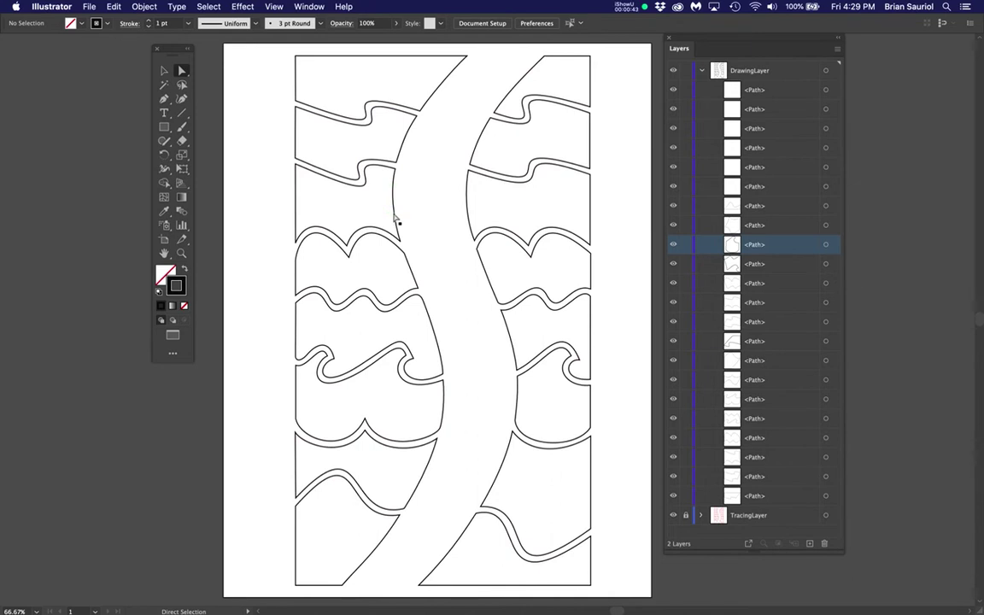
click(393, 206)
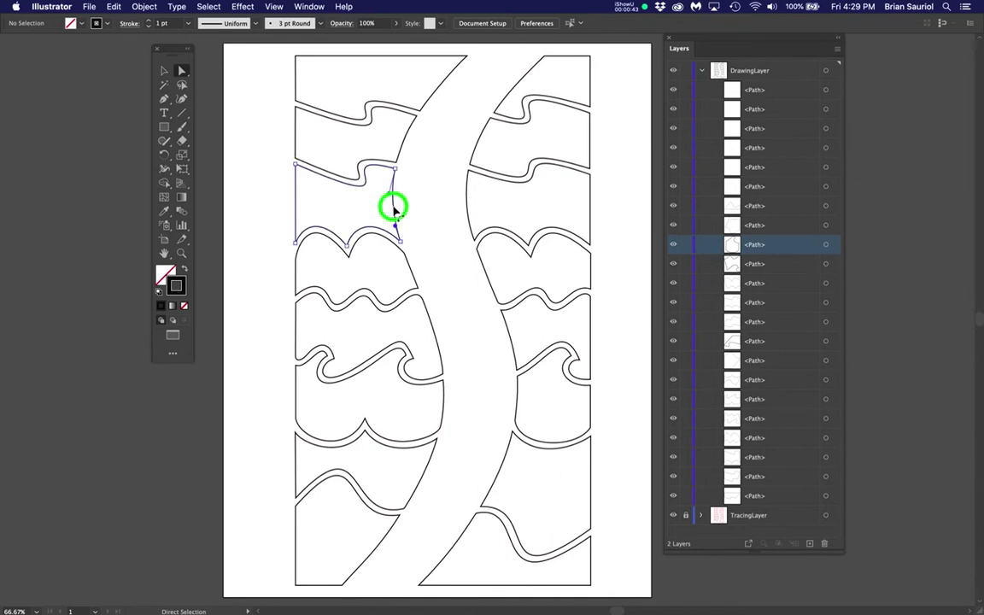
click(801, 462)
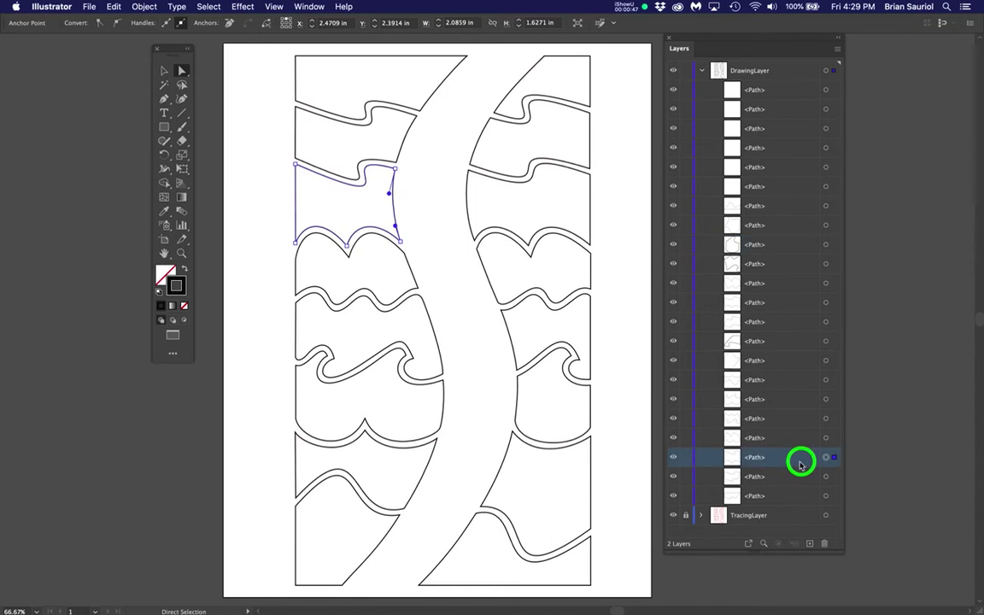
click(408, 269)
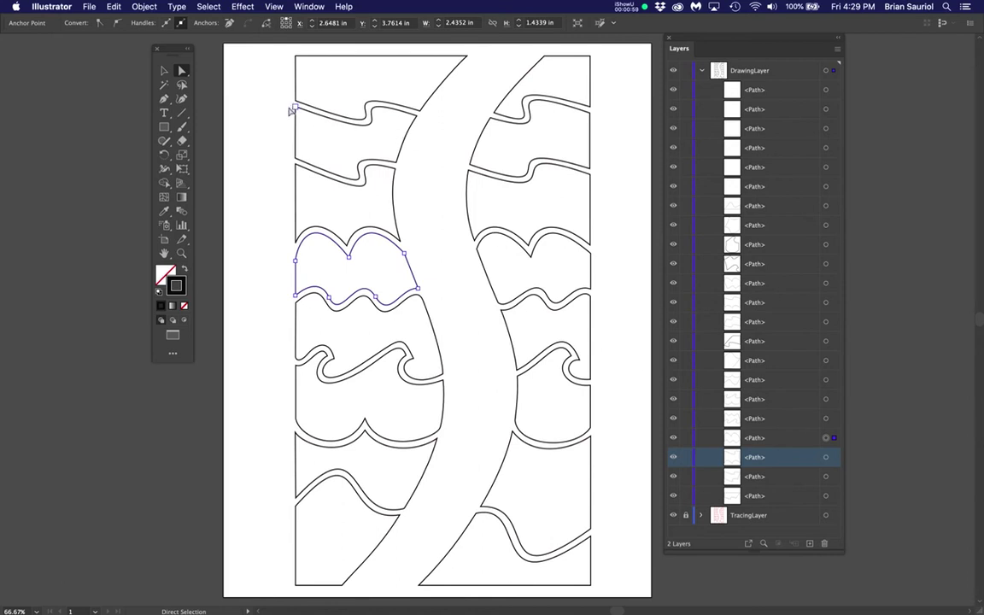
click(804, 90)
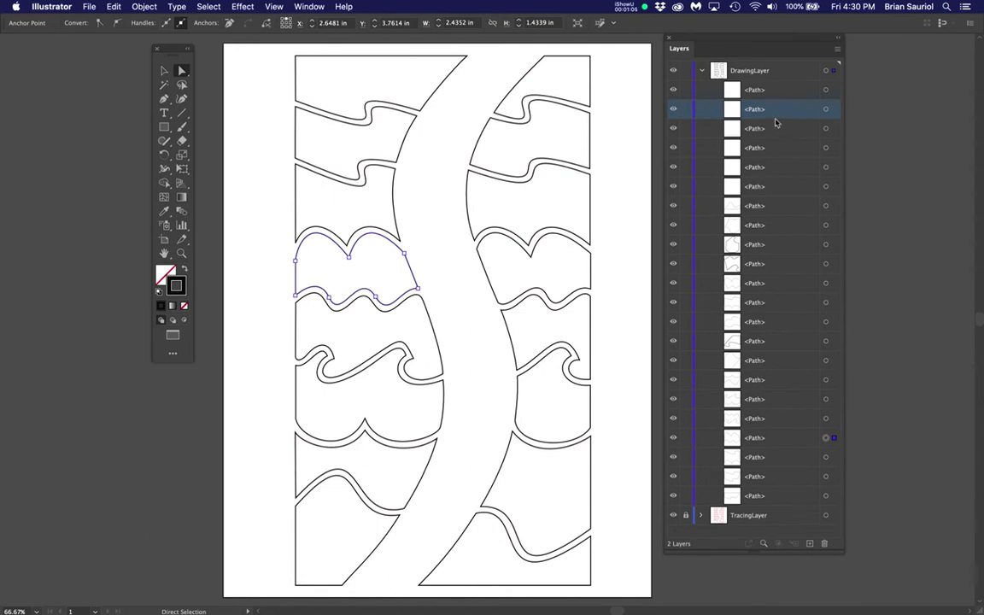
click(784, 95)
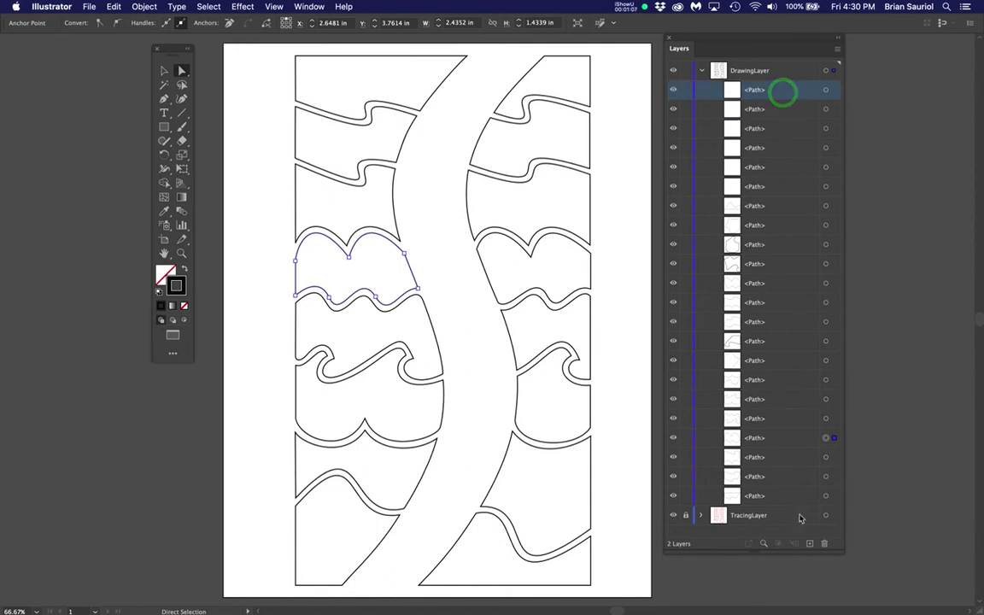
click(801, 502)
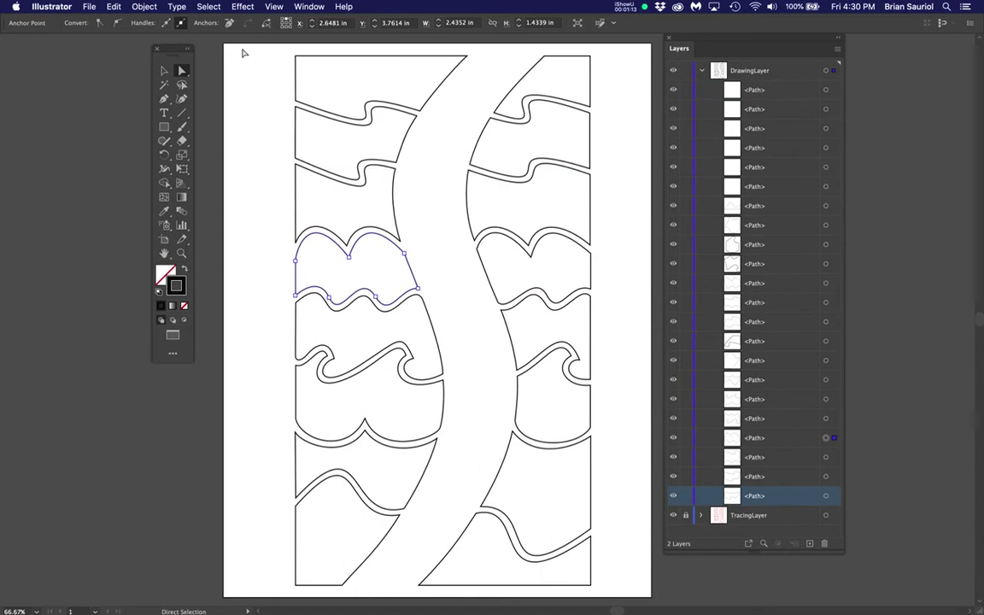
key(v)
click(209, 7)
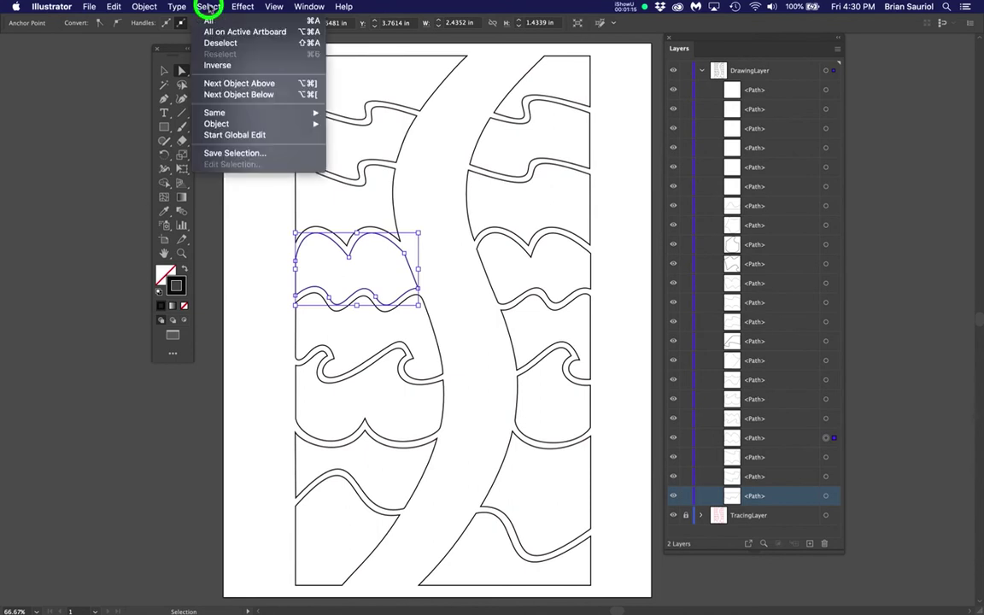
click(81, 104)
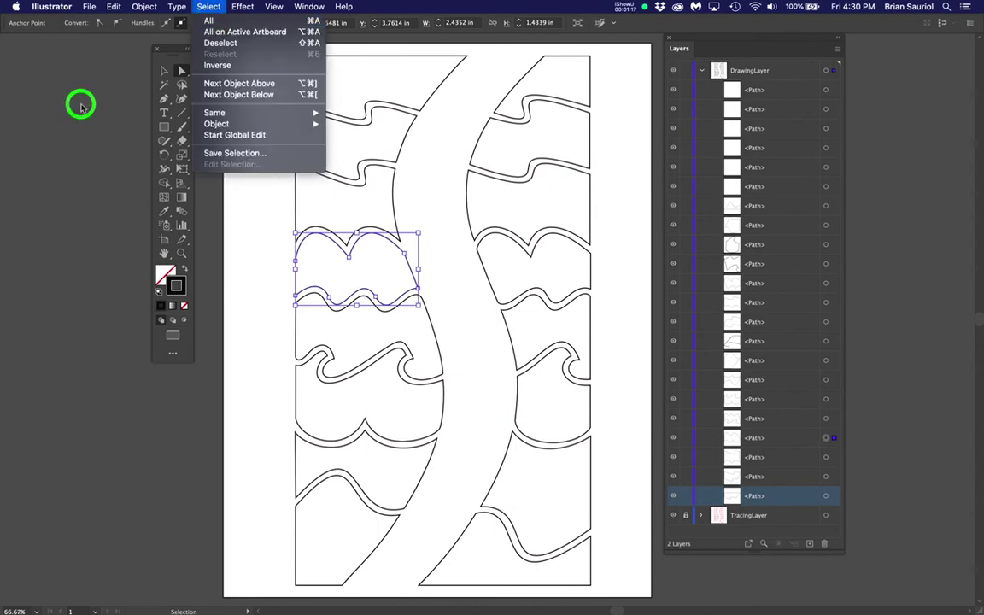
key(a)
key(super+a)
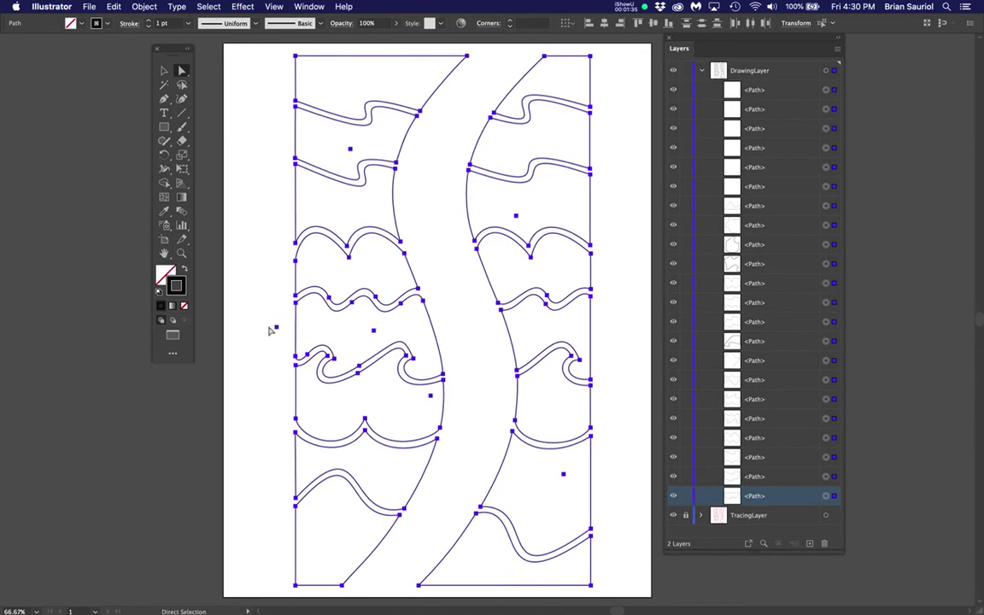
click(282, 321)
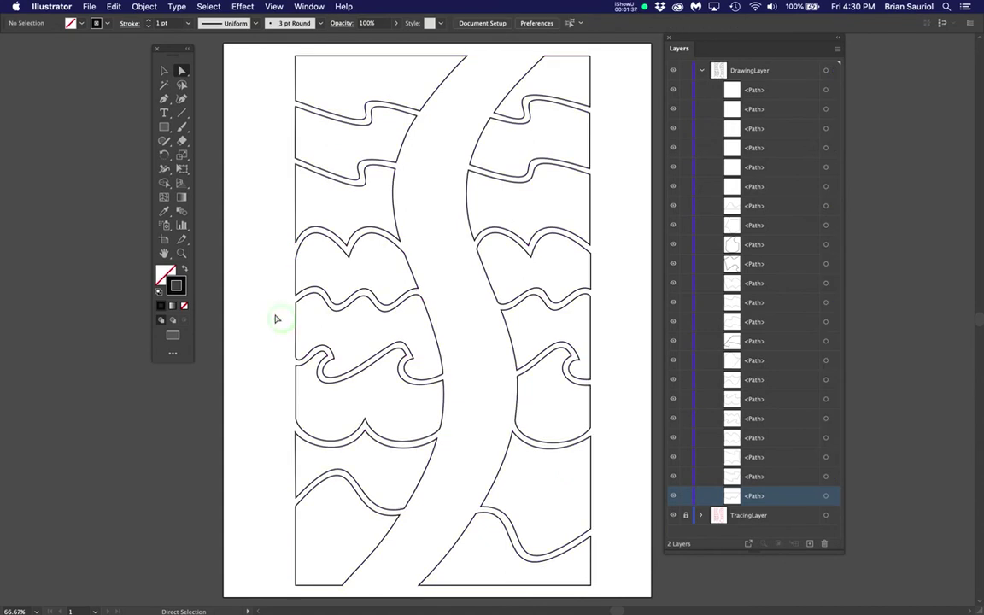
click(275, 343)
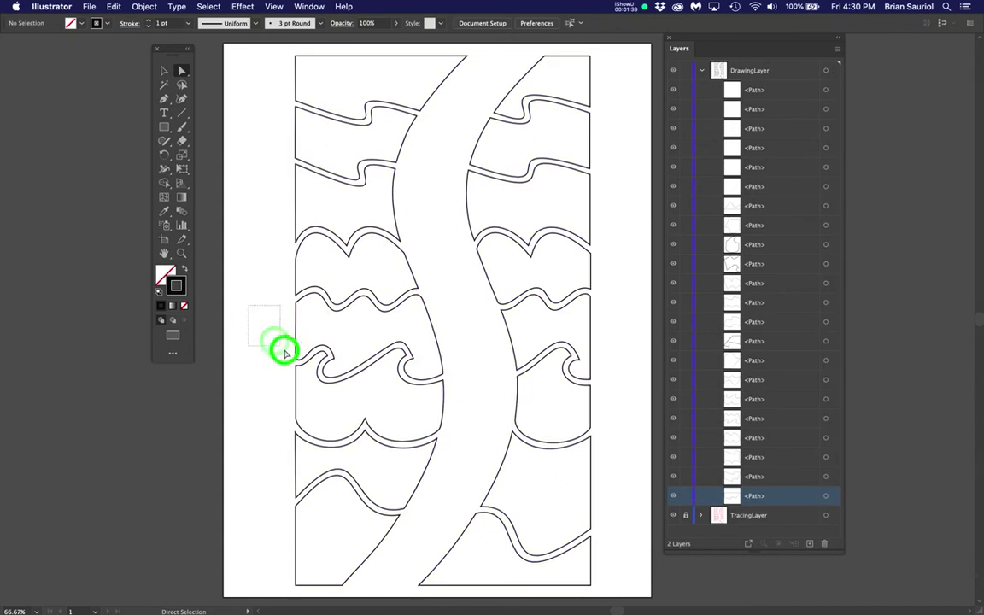
drag(284, 349, 256, 308)
click(279, 277)
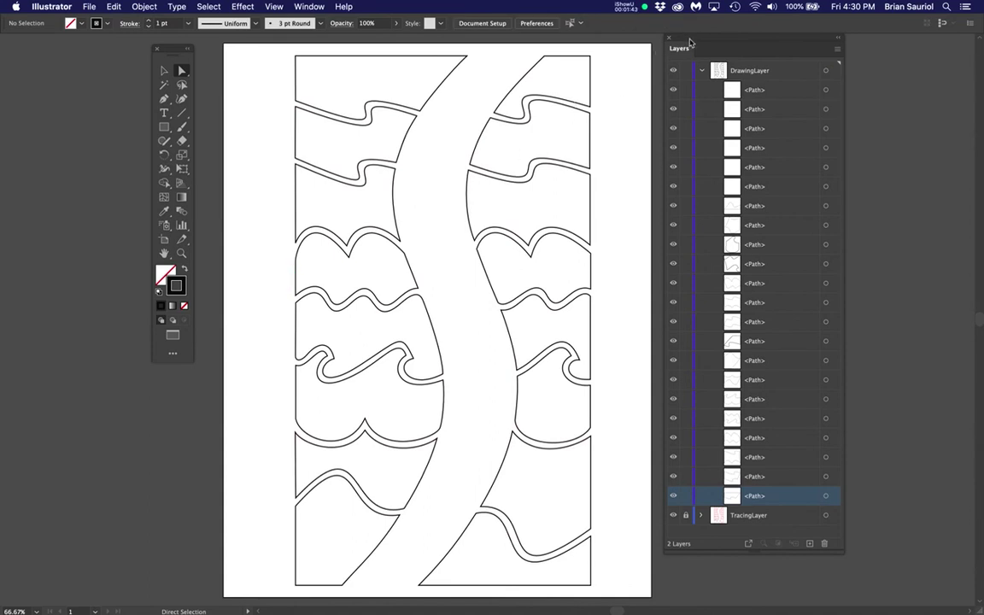
drag(689, 41, 685, 51)
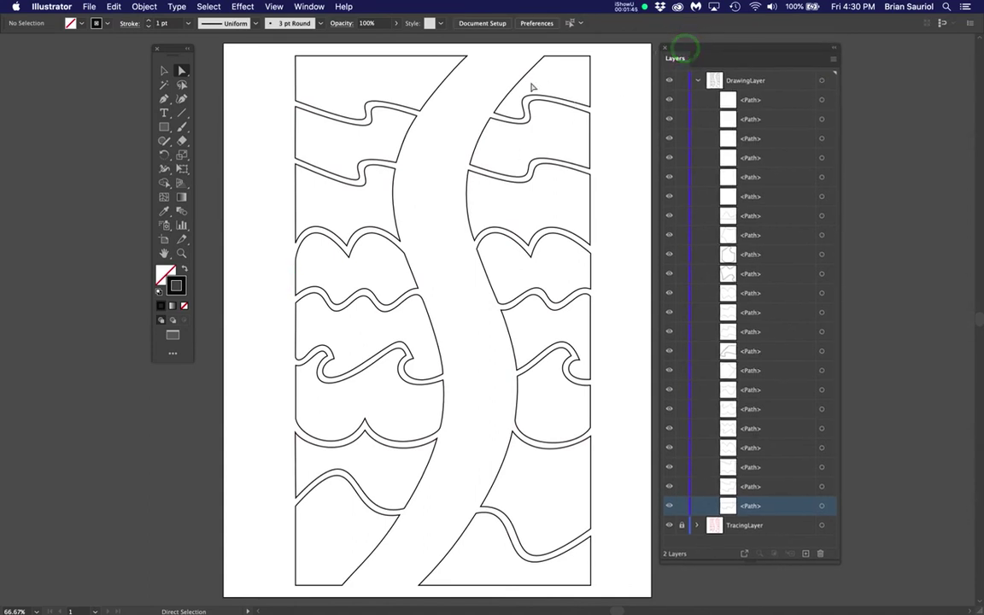
- Open the Object > Path > Clean Up dialog for stray points, unpainted objects and empty text paths
click(142, 7)
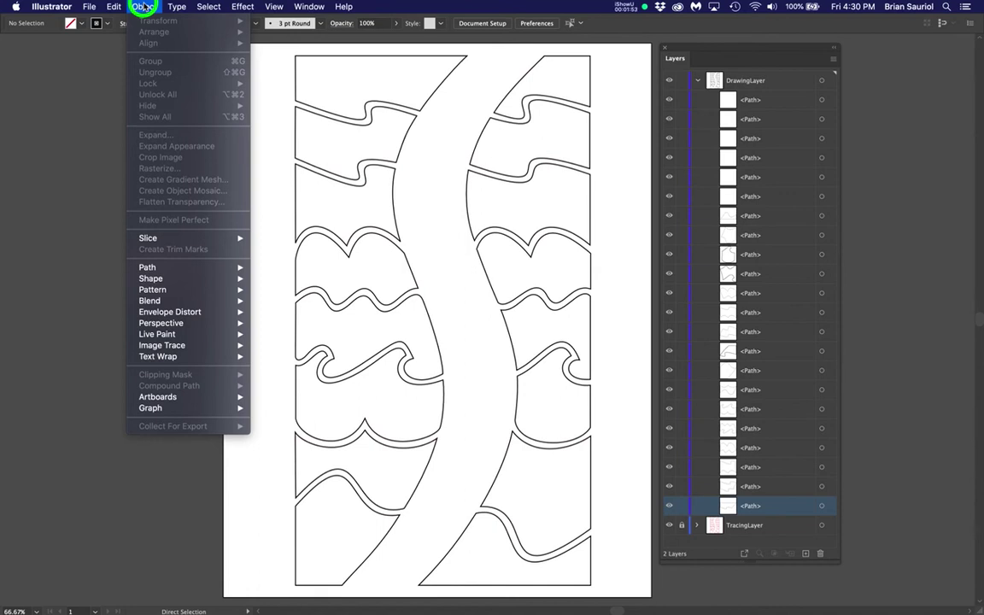
click(142, 7)
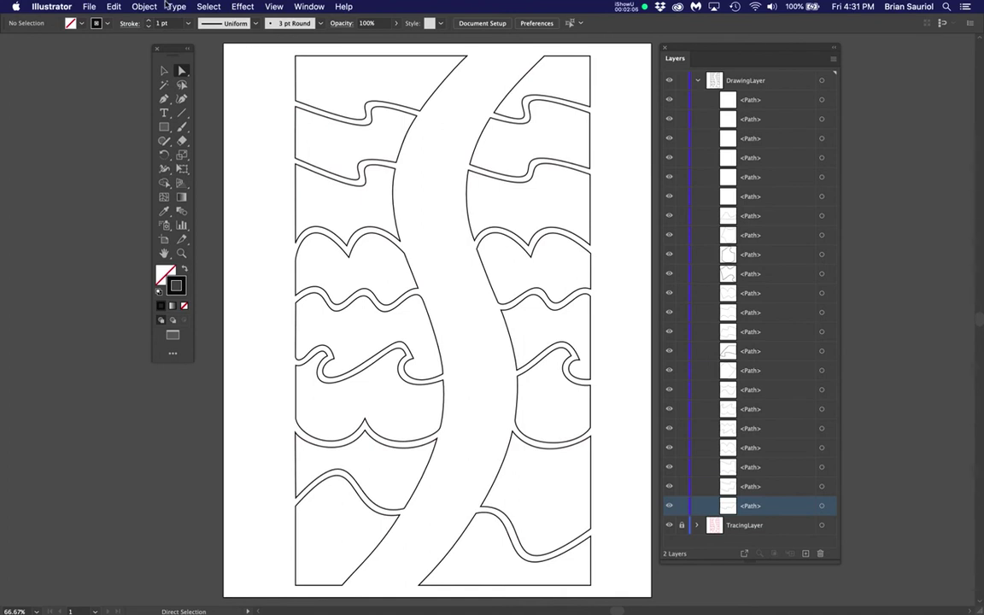
drag(144, 7, 188, 268)
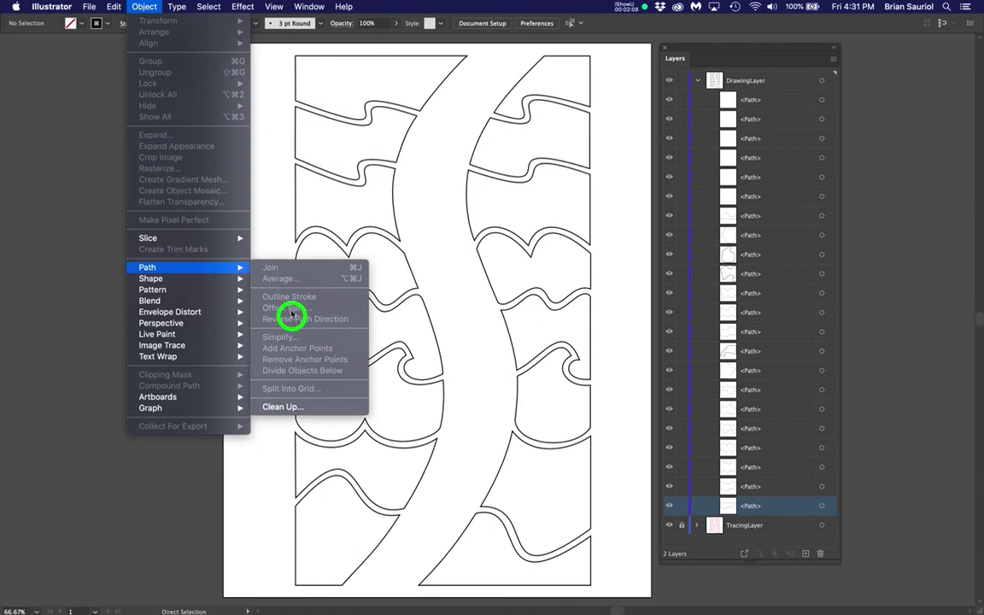
click(329, 410)
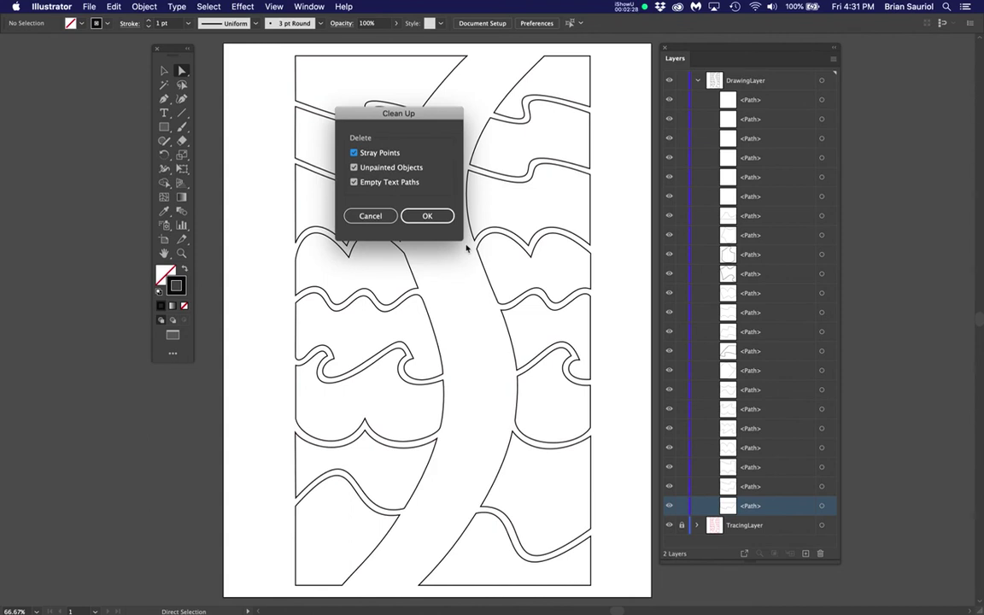
- Apply Clean Up with the dialog moved aside, then undo it to restore every path
click(428, 218)
drag(442, 114, 609, 206)
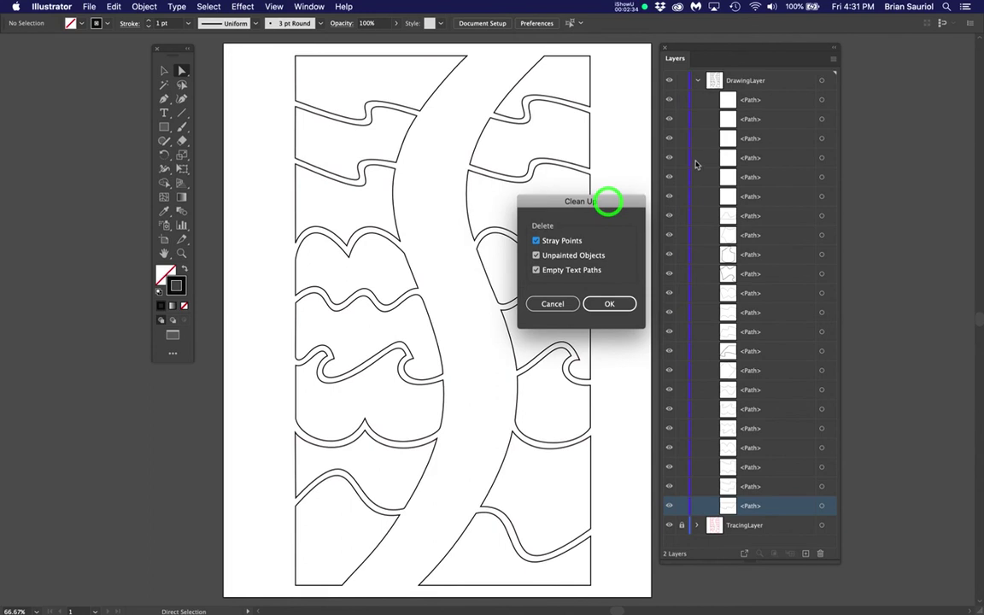
drag(609, 205, 609, 205)
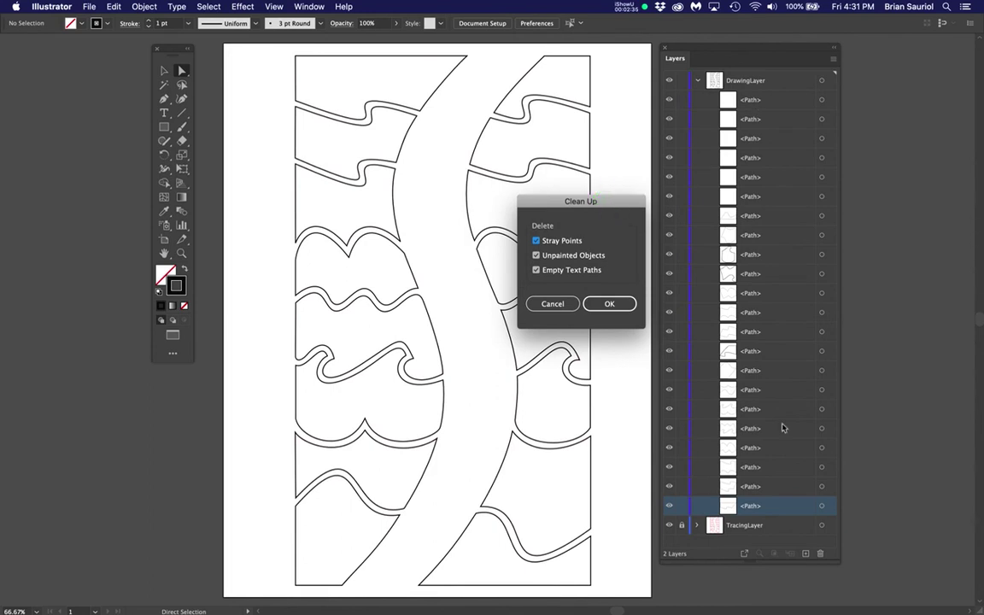
click(607, 303)
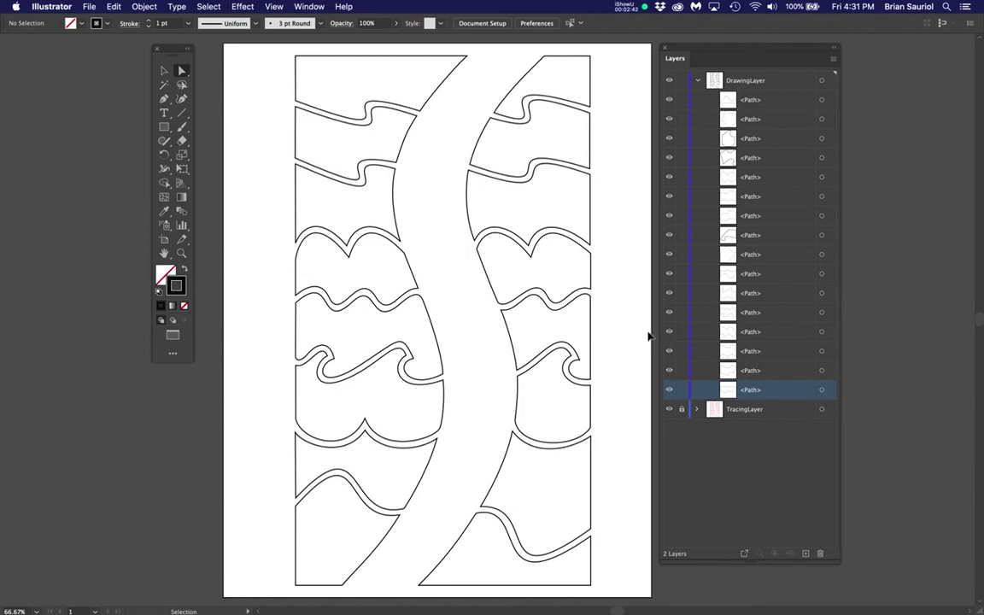
key(super+z)
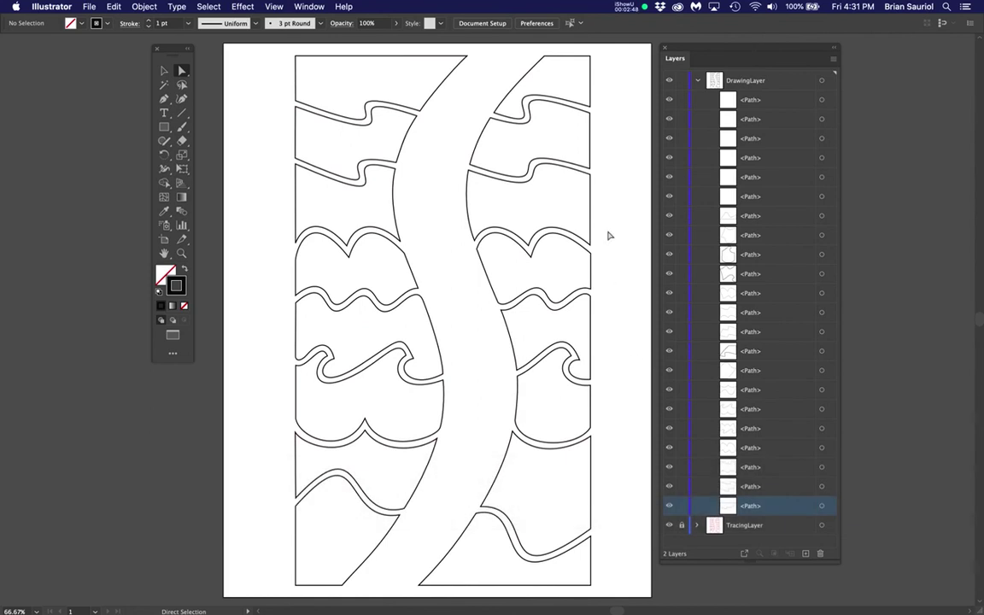
- Reapply Clean Up with Stray Points, Unpainted Objects and Empty Text Paths checked, leaving 16 paths
click(89, 6)
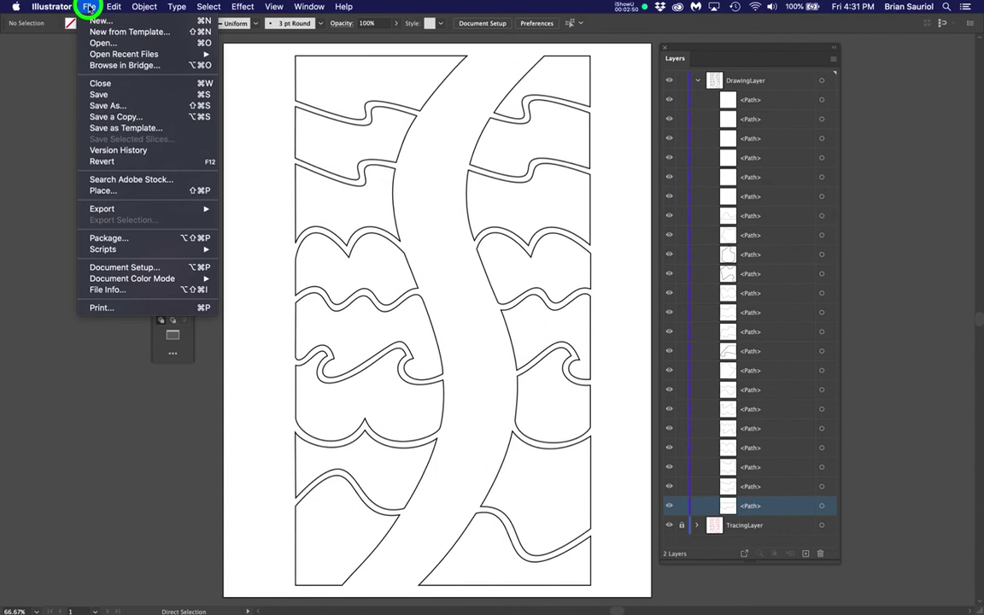
mouse_move(149, 268)
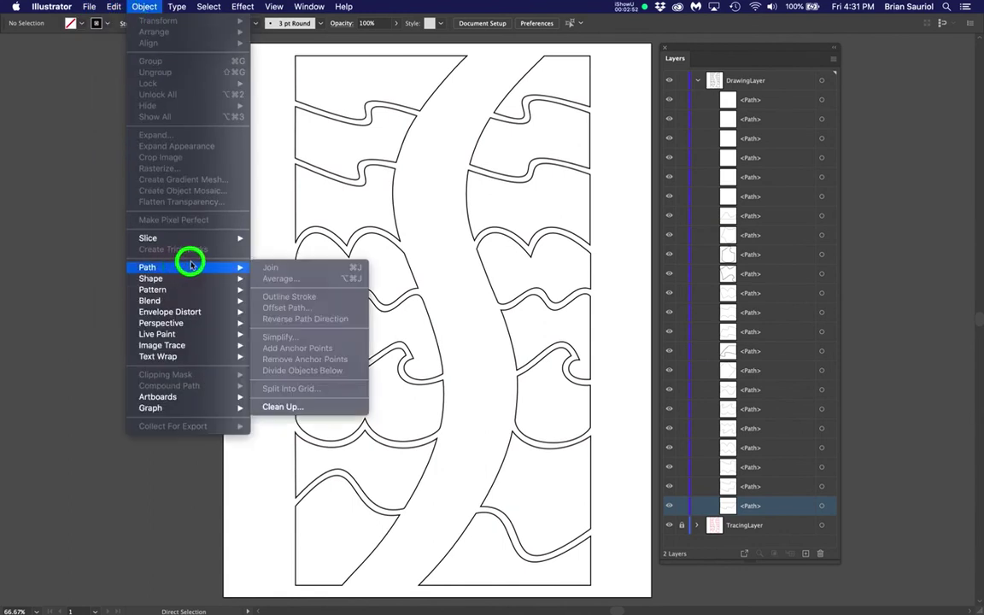
click(323, 406)
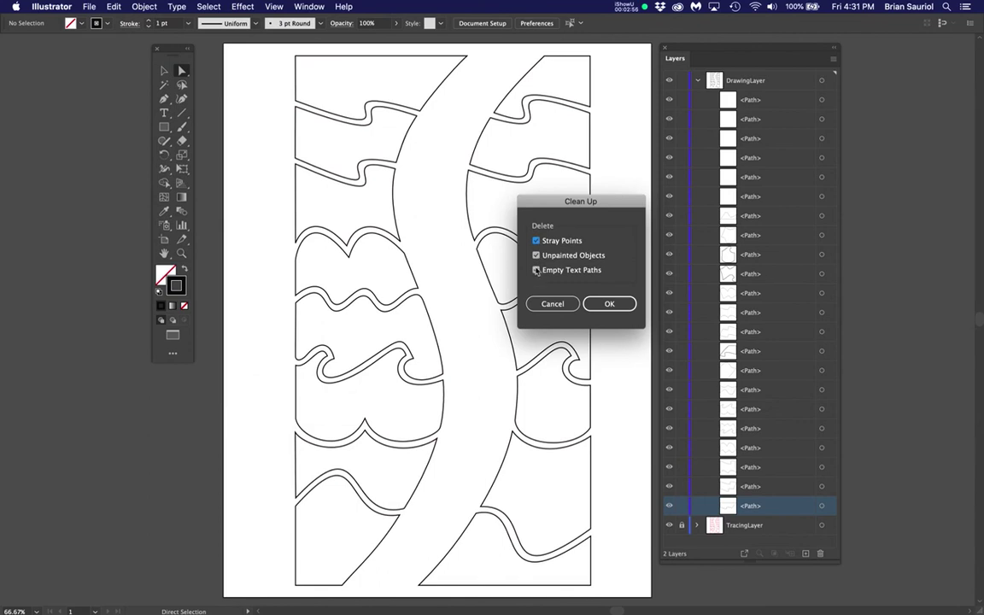
click(610, 304)
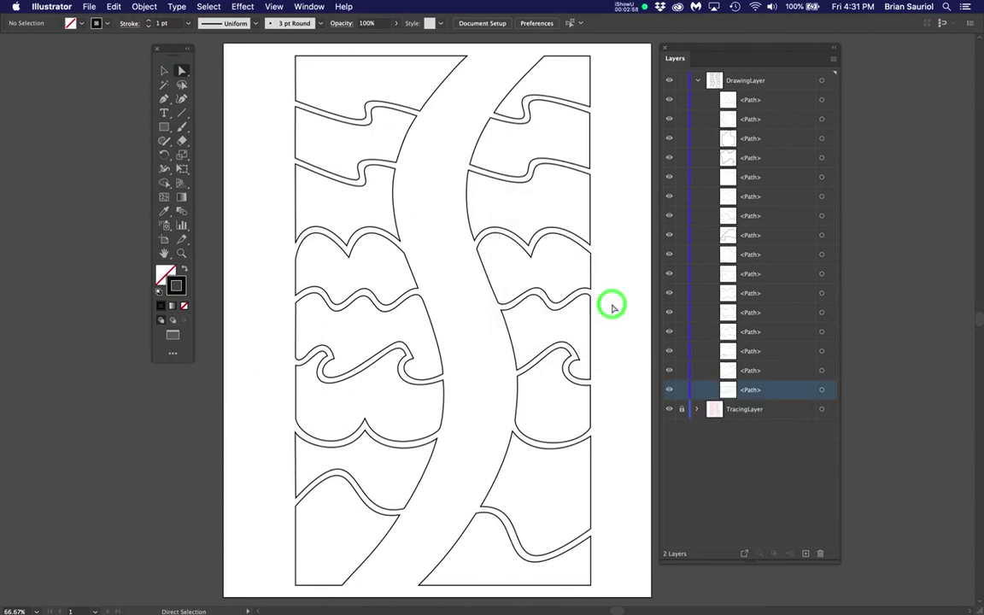